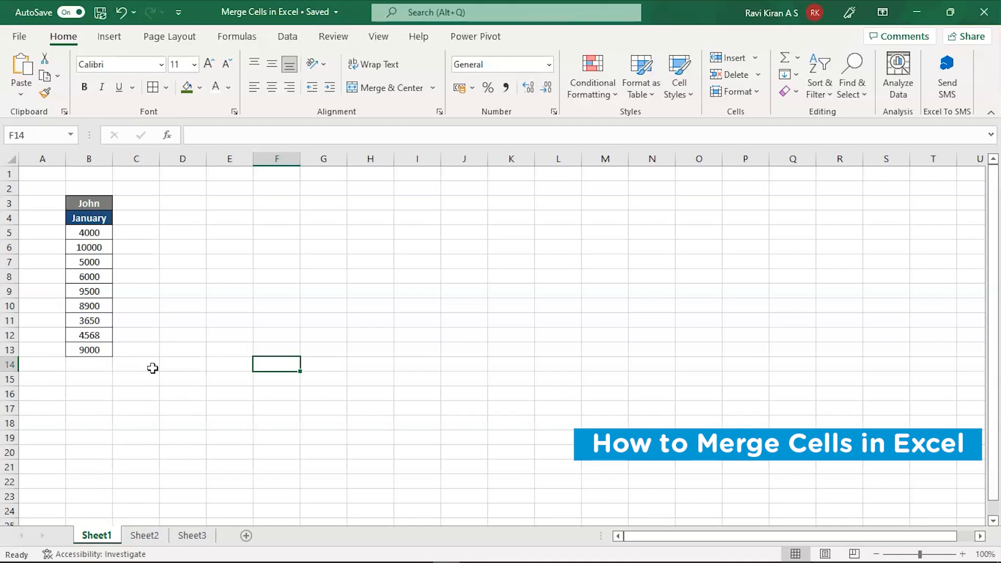
scroll(153, 369, "up", 2)
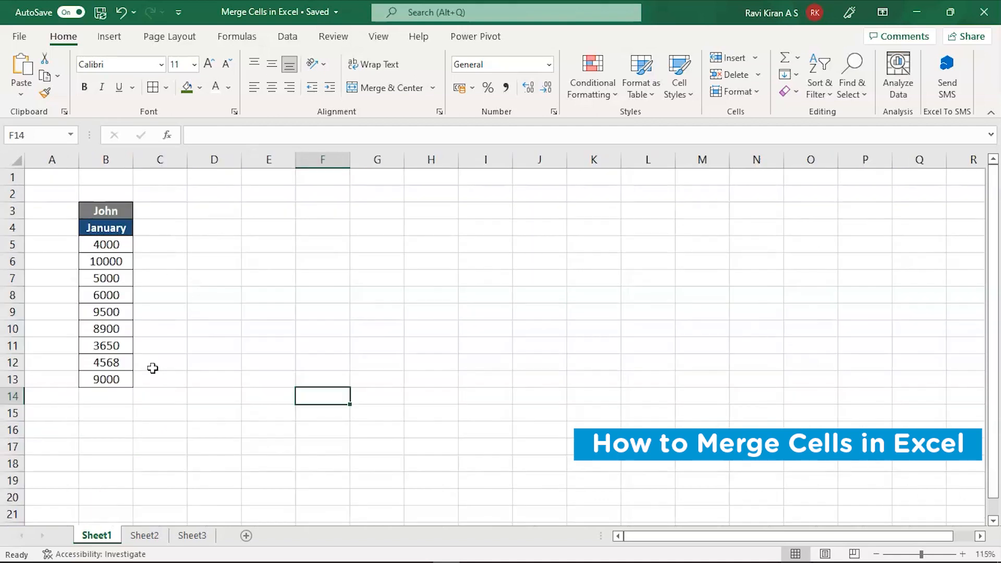
scroll(152, 368, "up", 1)
scroll(153, 368, "up", 1)
scroll(152, 370, "down", 1)
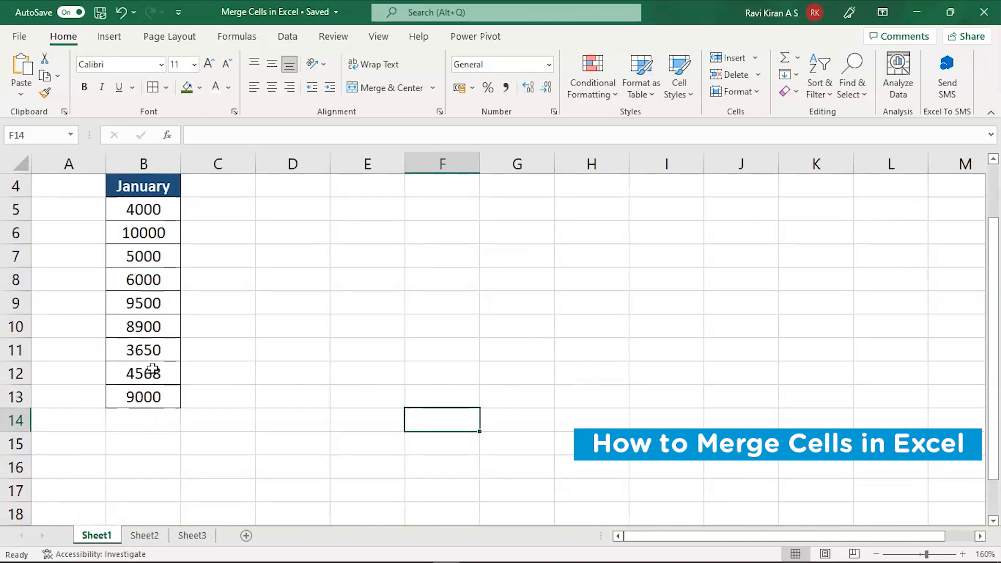
scroll(153, 370, "up", 1)
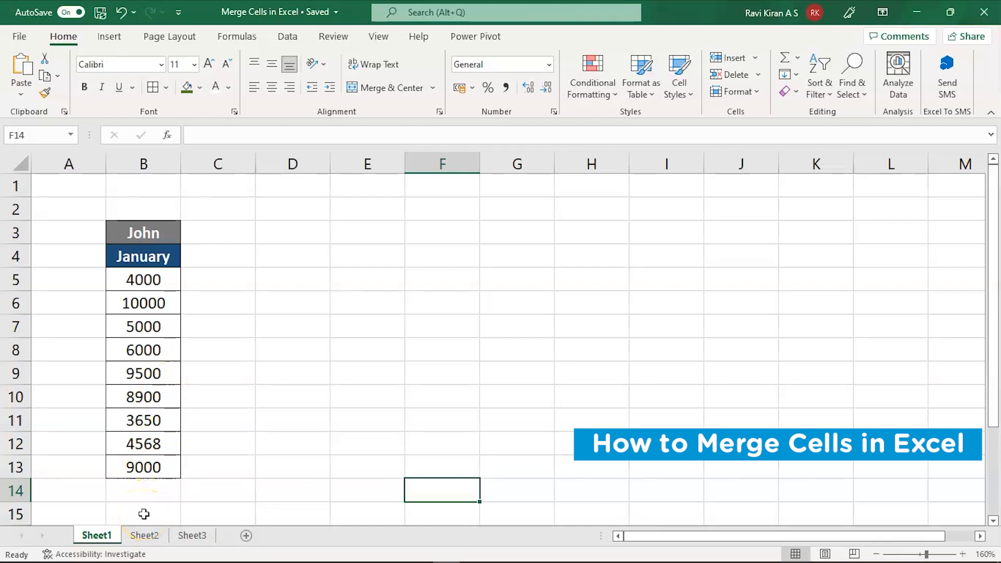
On Sheet2, select the B4:D4 month headings and enter Quarter 1 over January.
left_click(145, 536)
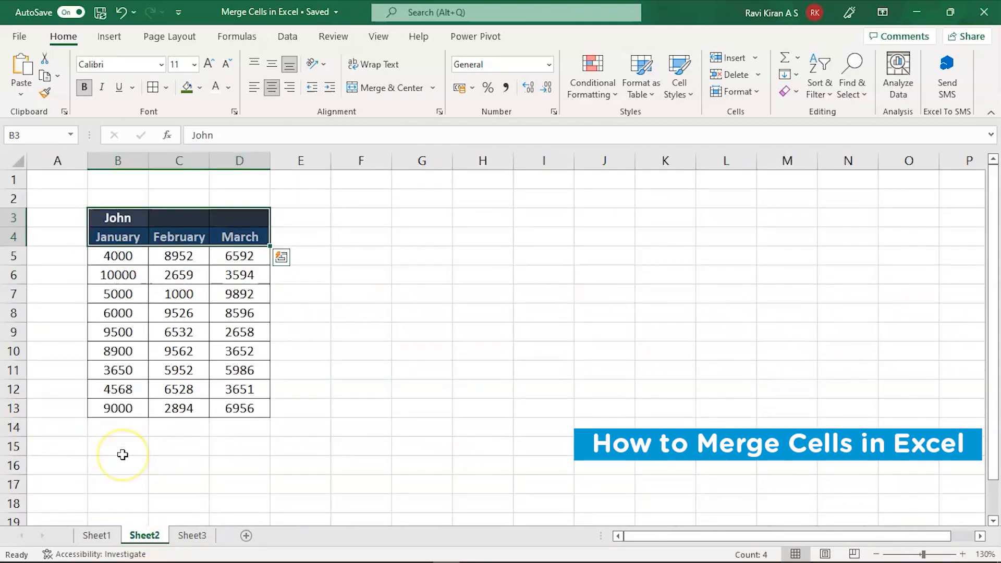
left_click(398, 323)
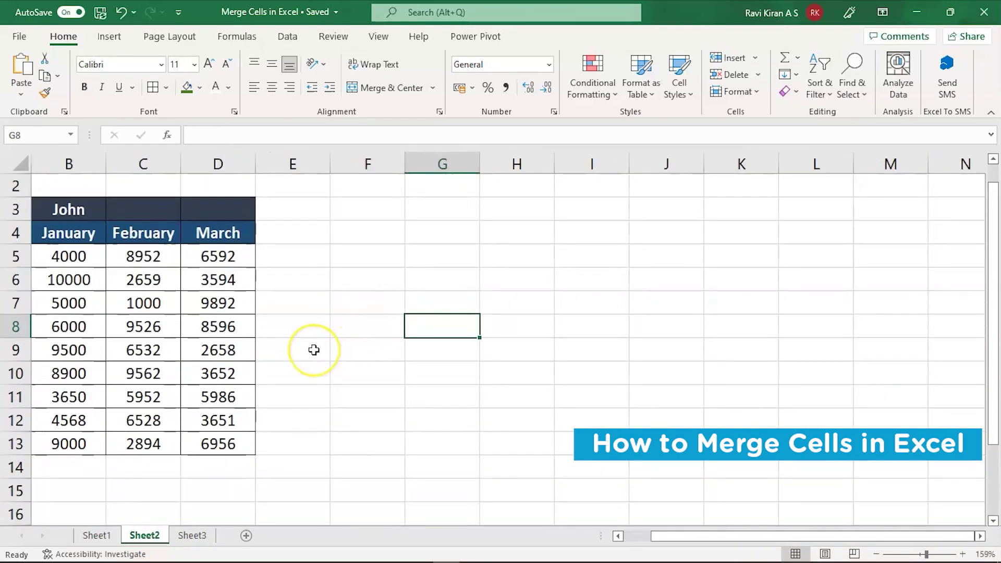
scroll(314, 350, "left", 1)
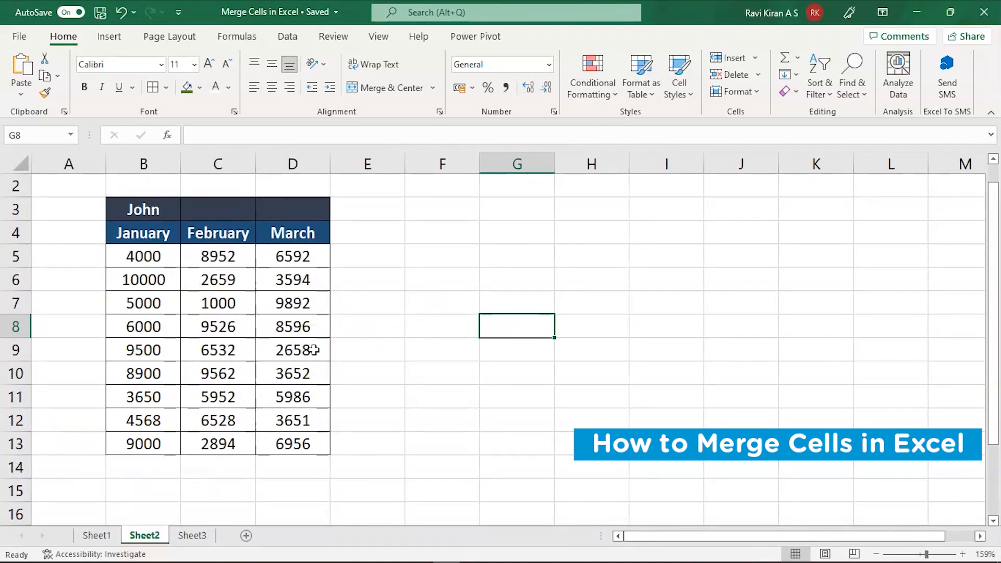
left_click_drag(144, 234, 279, 229)
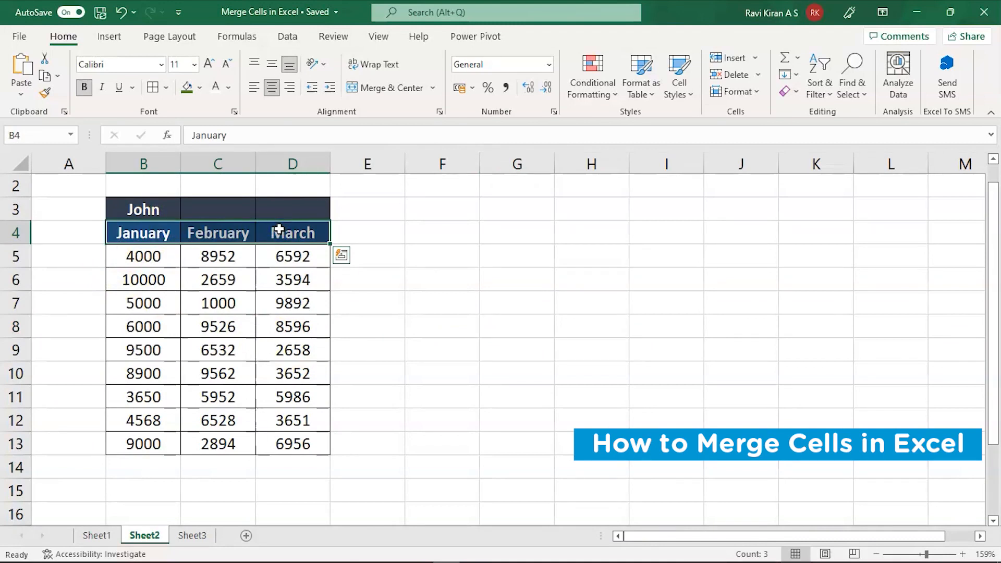
type("Q")
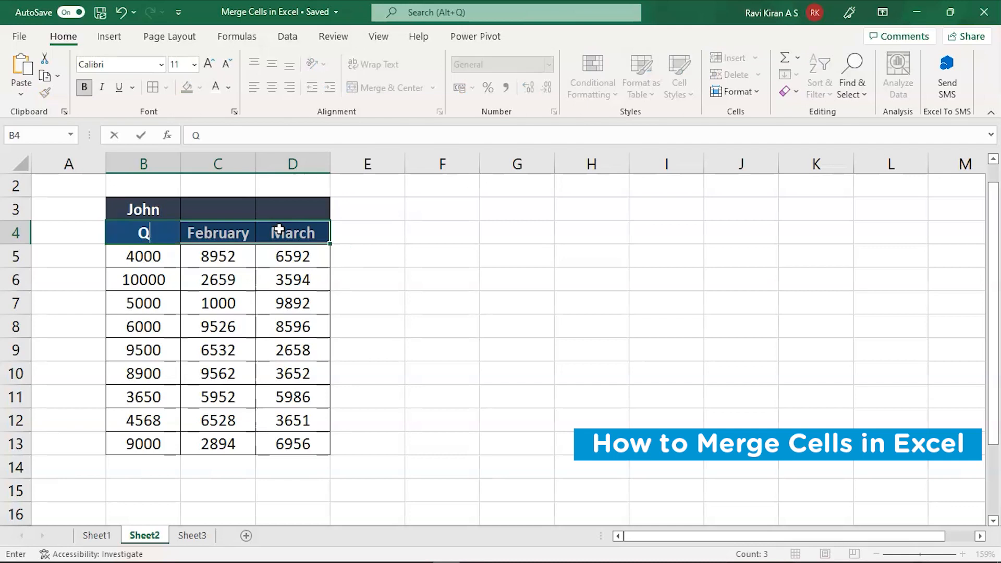
type("ua")
type("rter 1")
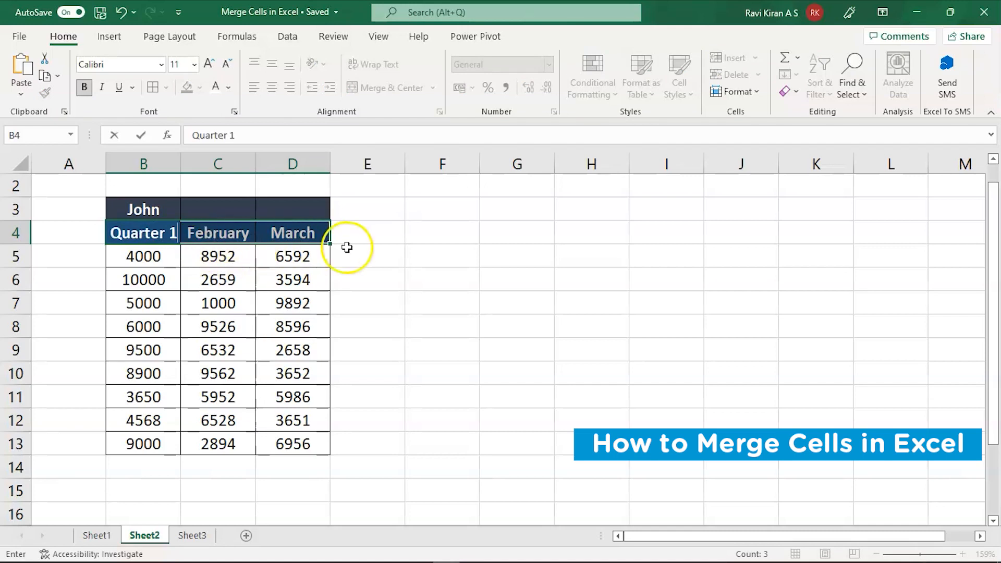
Delete the February and March headings in C4 and D4, then select the sales figures B5:D13.
left_click(380, 300)
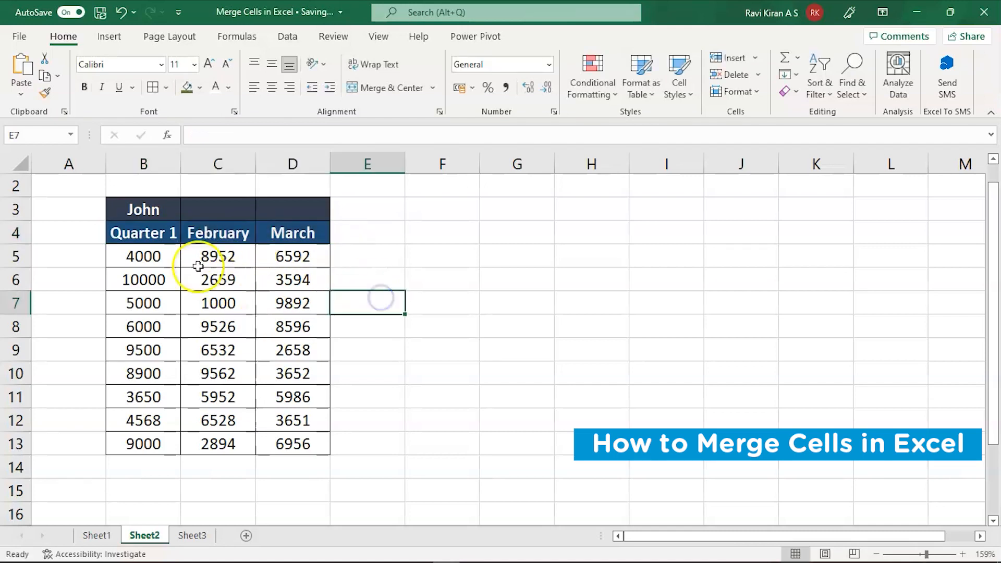
left_click(205, 234)
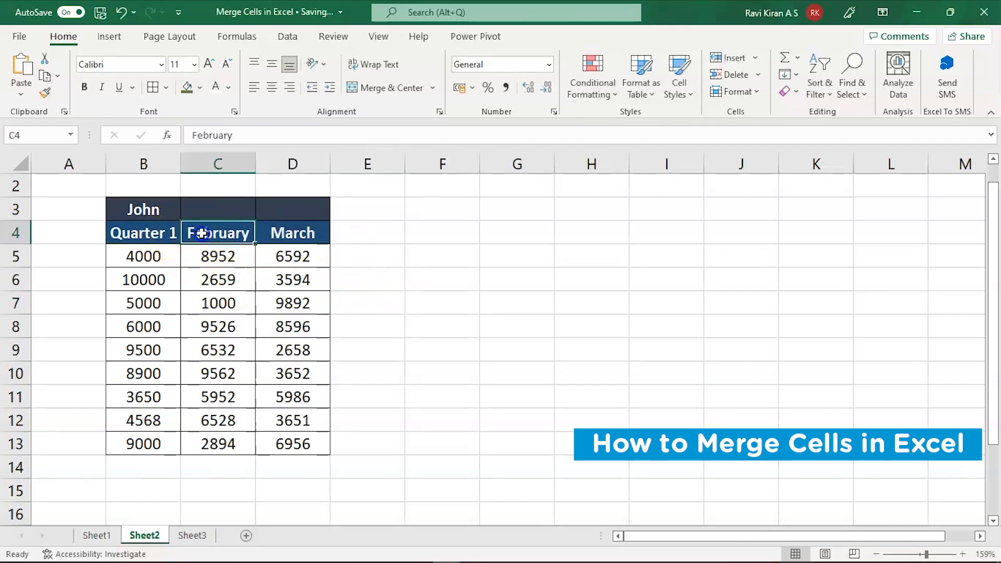
left_click(282, 234)
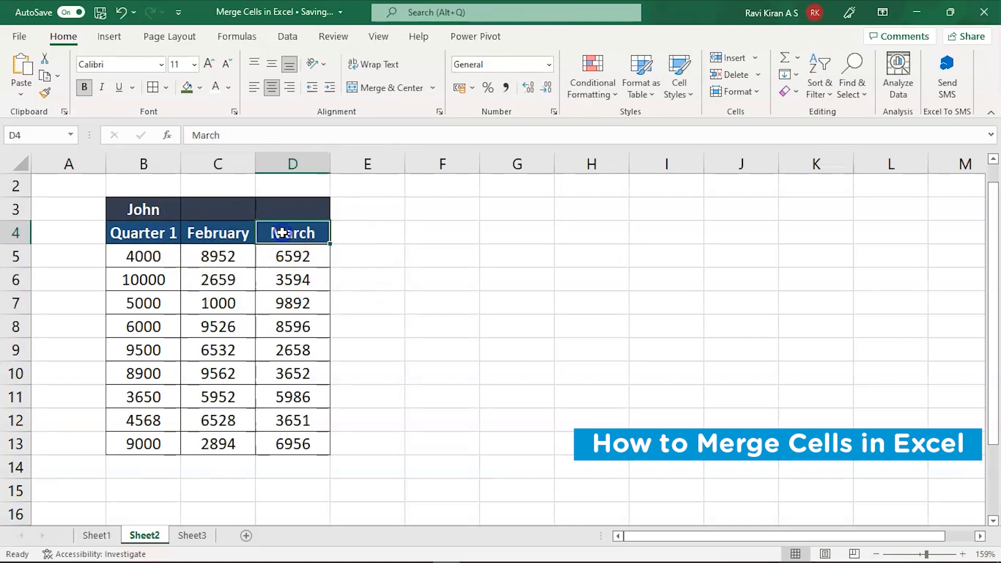
left_click(224, 237)
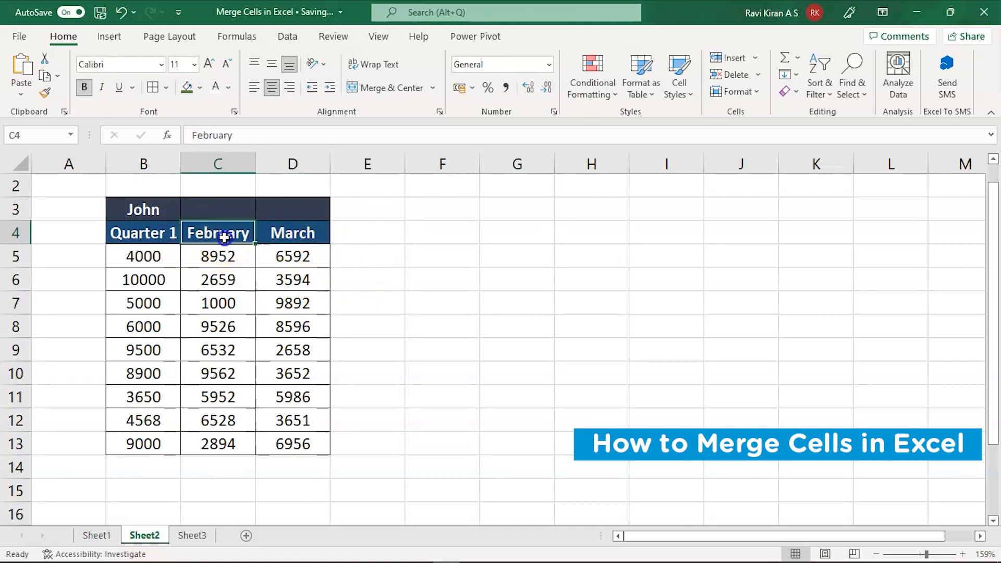
key("Delete")
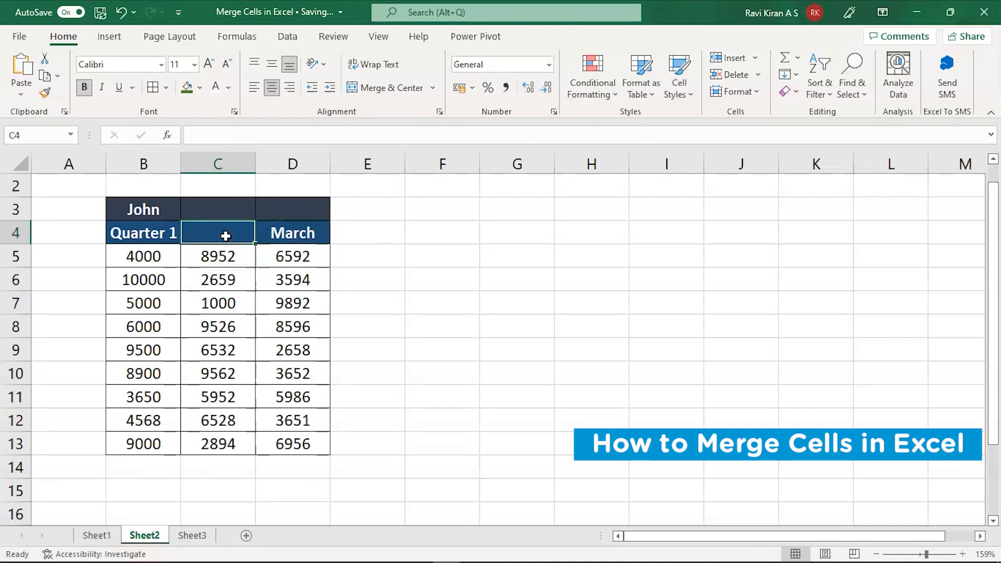
left_click(276, 233)
key("Delete")
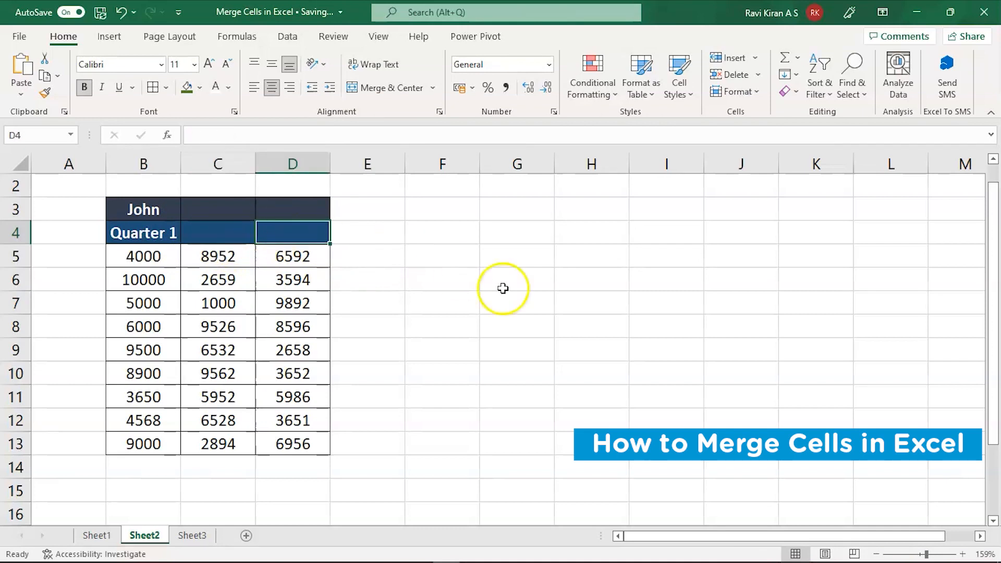
left_click(504, 284)
left_click_drag(167, 256, 290, 443)
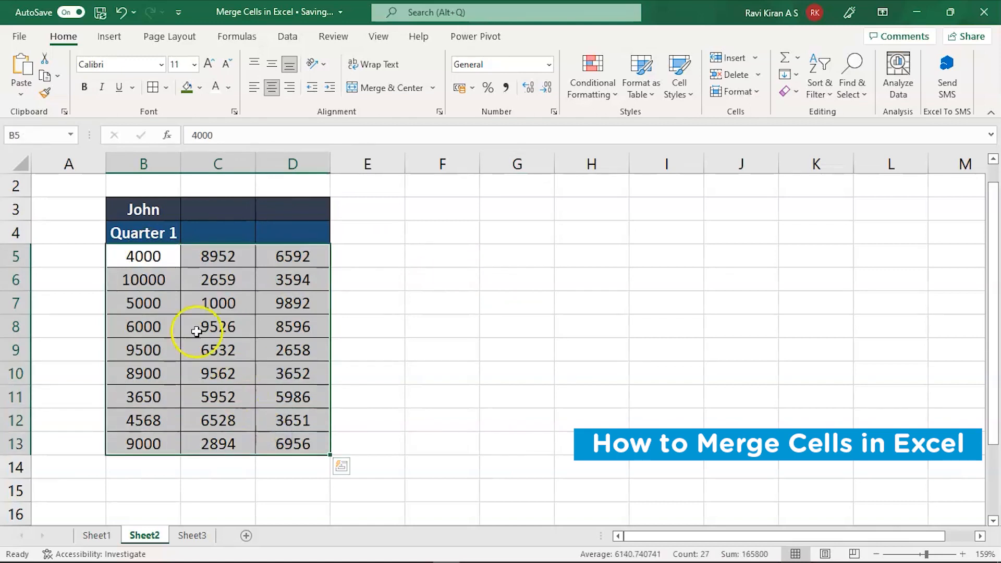
left_click(156, 234)
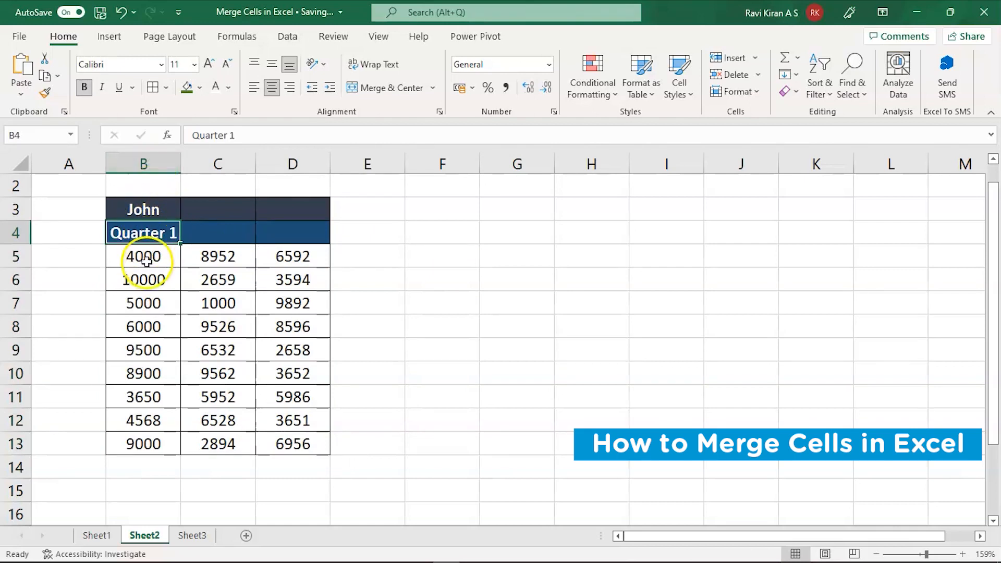
left_click_drag(144, 233, 135, 442)
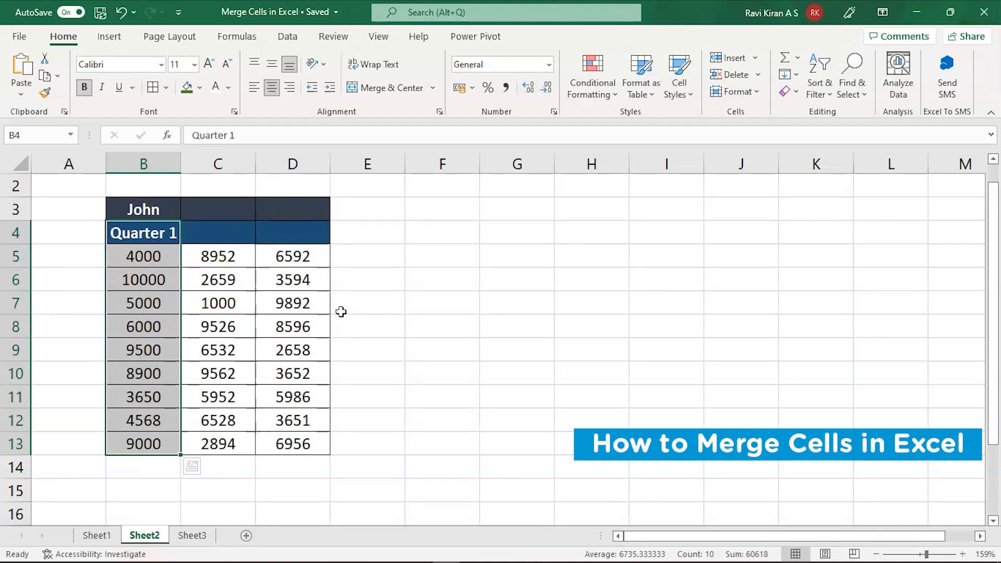
left_click(410, 329)
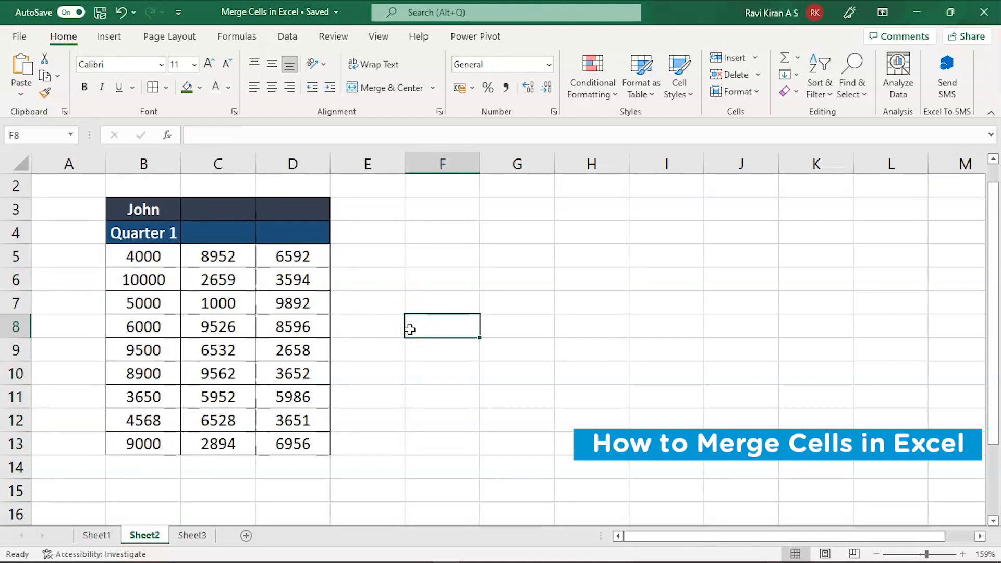
Select heading row B4:D4 and show the Merge & Center dropdown choices.
left_click_drag(168, 233, 282, 236)
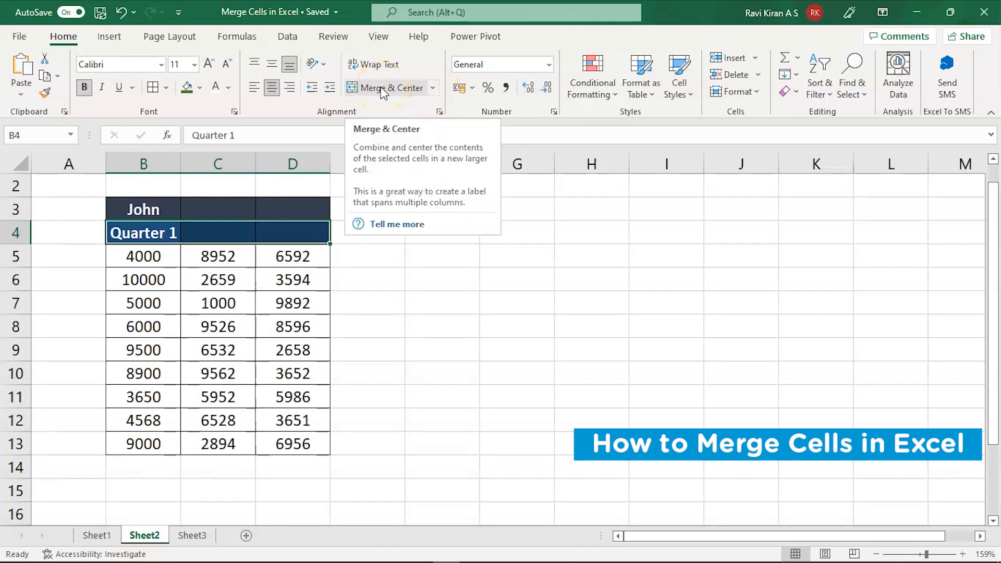
left_click(432, 88)
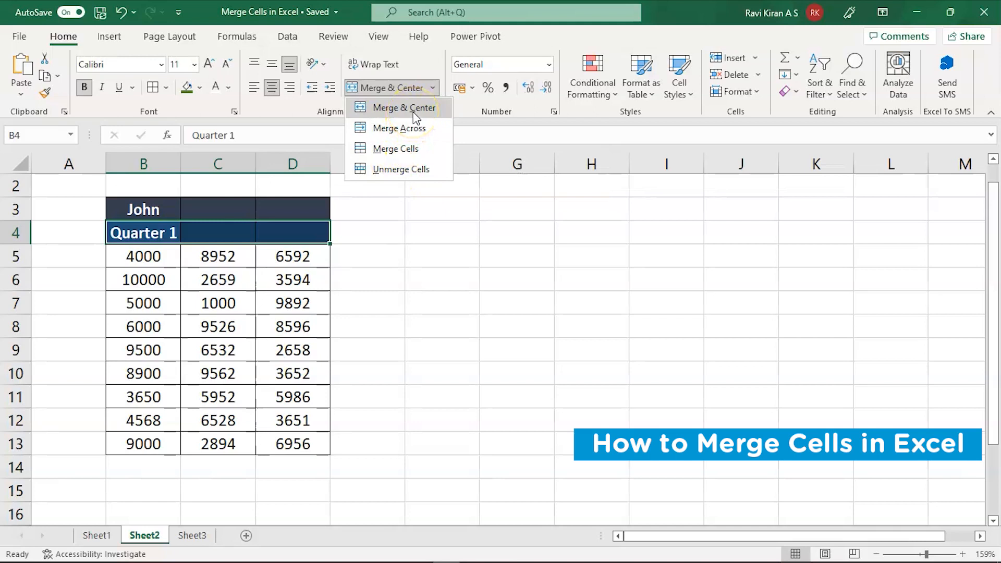
Apply Merge & Center so Quarter 1 spans B4:D4 as one centred heading.
left_click(413, 109)
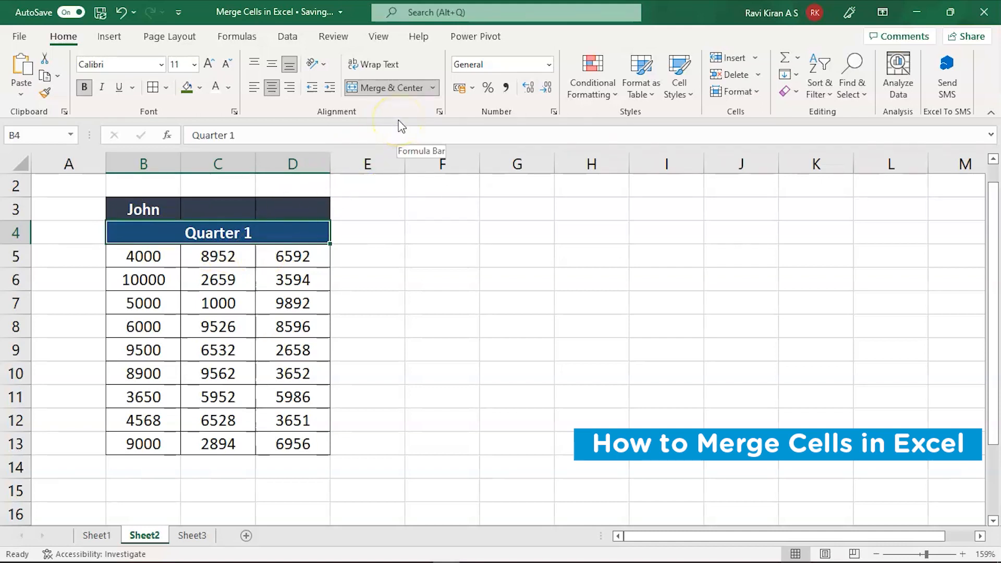
Unmerge the Quarter 1 heading cells and select B4 for editing.
left_click(436, 88)
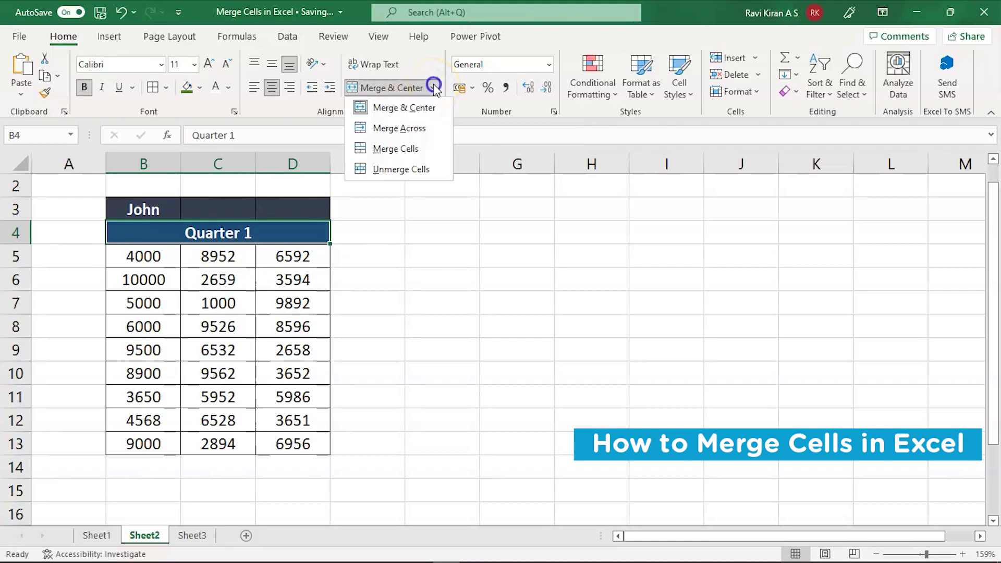
left_click(400, 170)
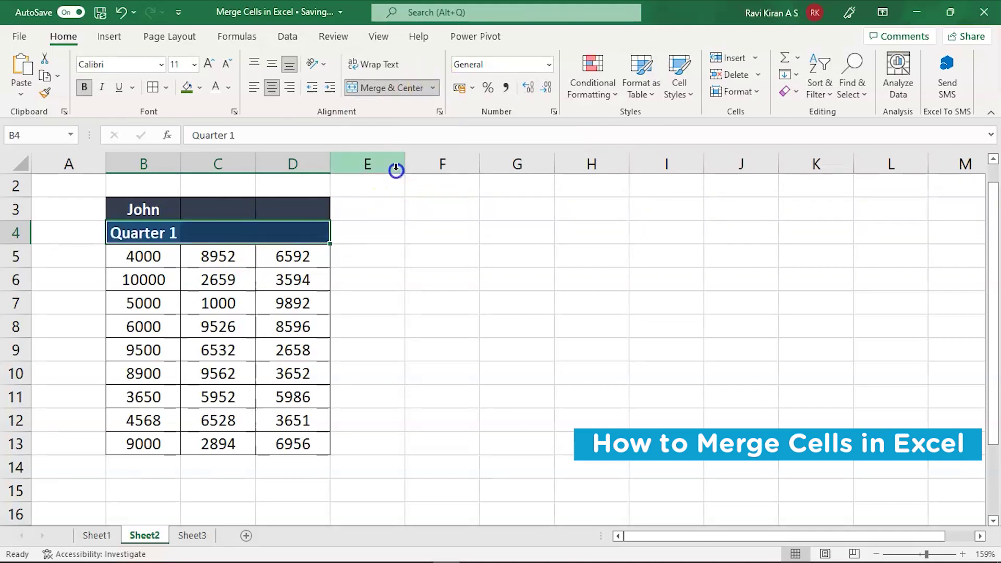
left_click(393, 278)
left_click(170, 233)
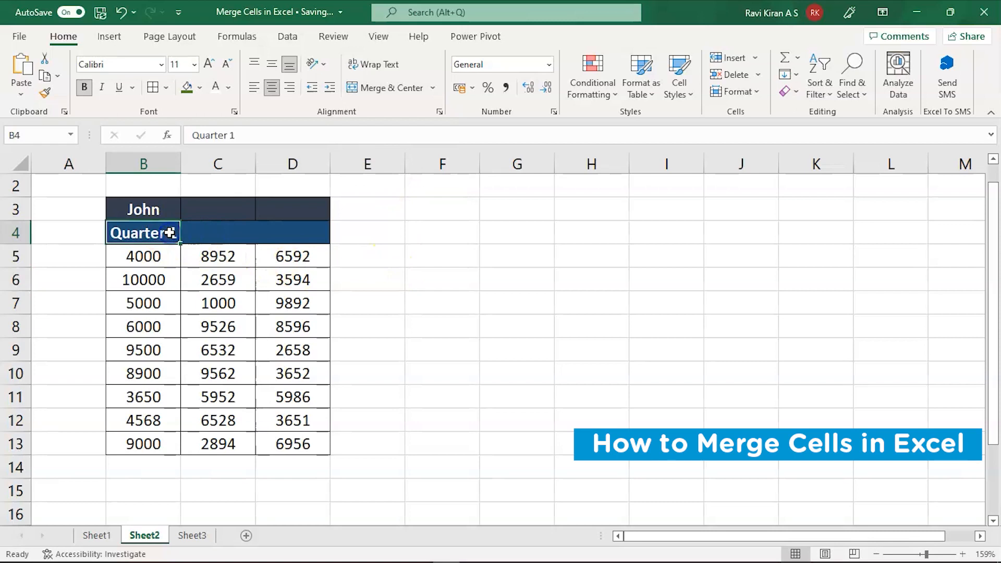
type("Jan")
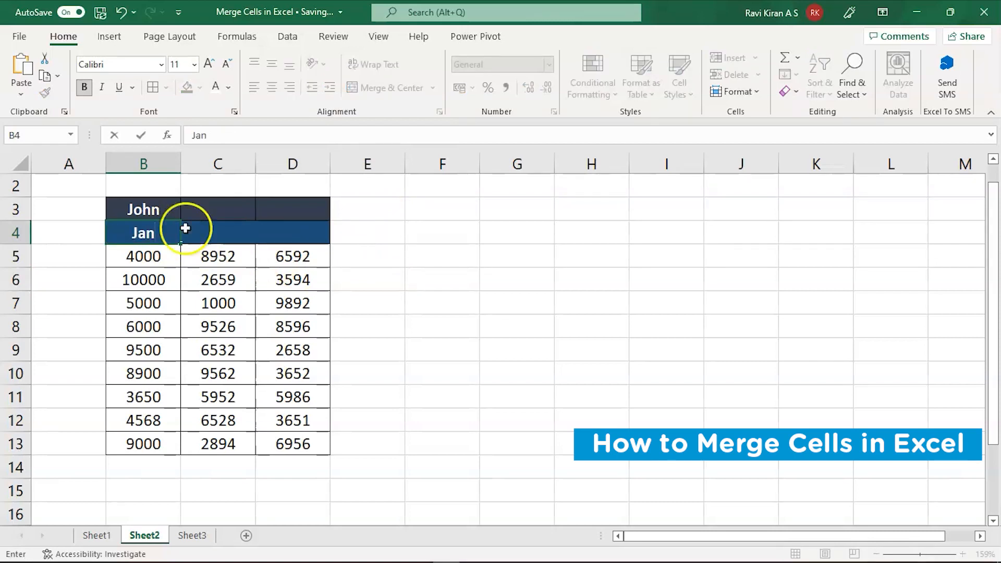
Enter Jan, Feb and Mar as the headings in B4, C4 and D4.
left_click(218, 227)
type("Feb")
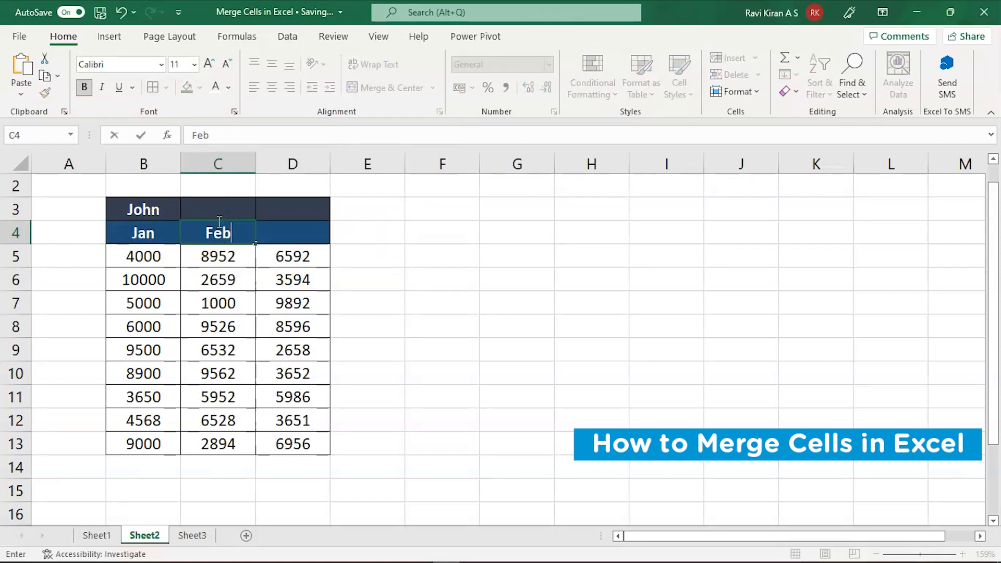
left_click(294, 232)
type("Ma")
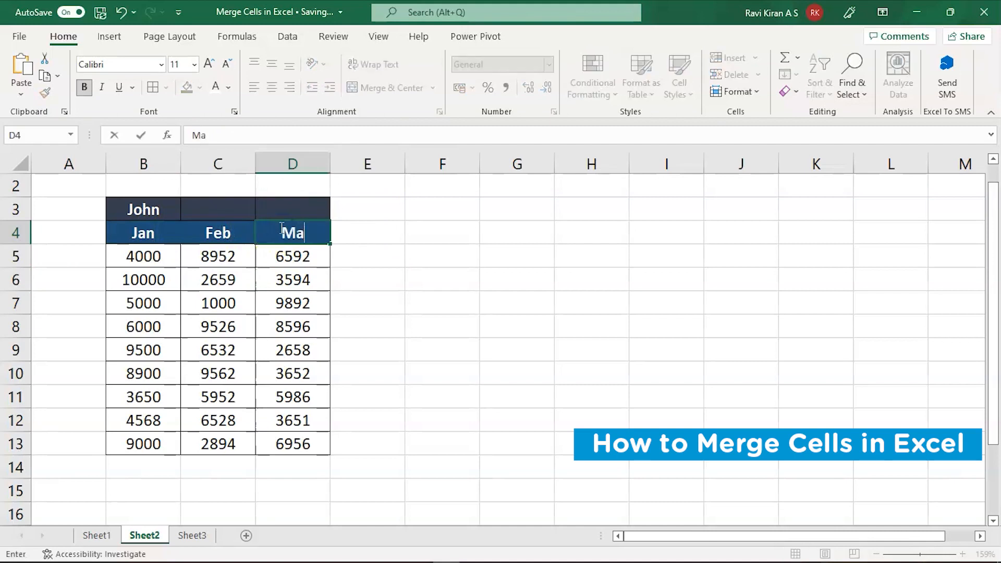
type("r")
left_click(345, 256)
left_click(432, 279)
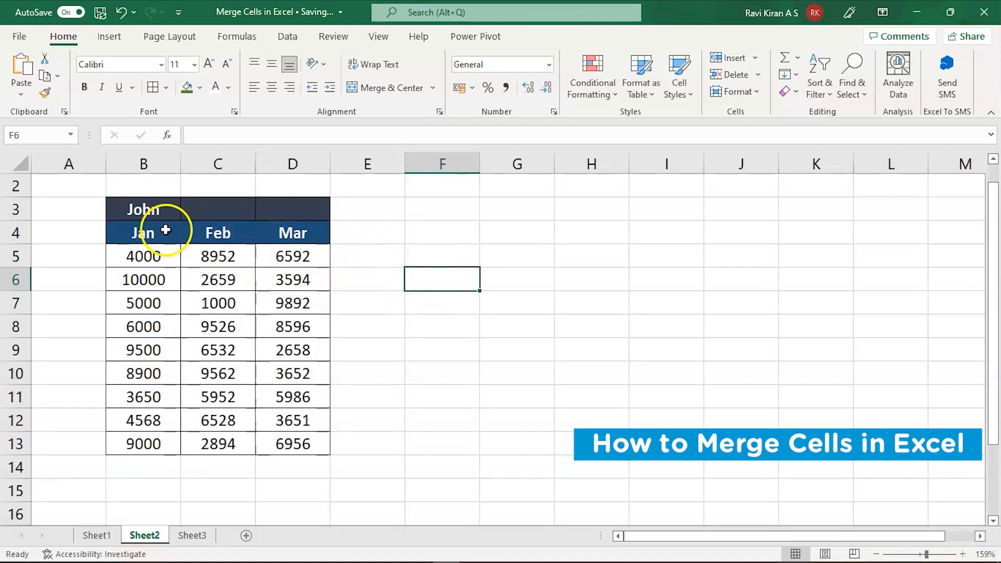
Add borders around the Jan–Mar header row B4:D4.
left_click_drag(166, 231, 293, 233)
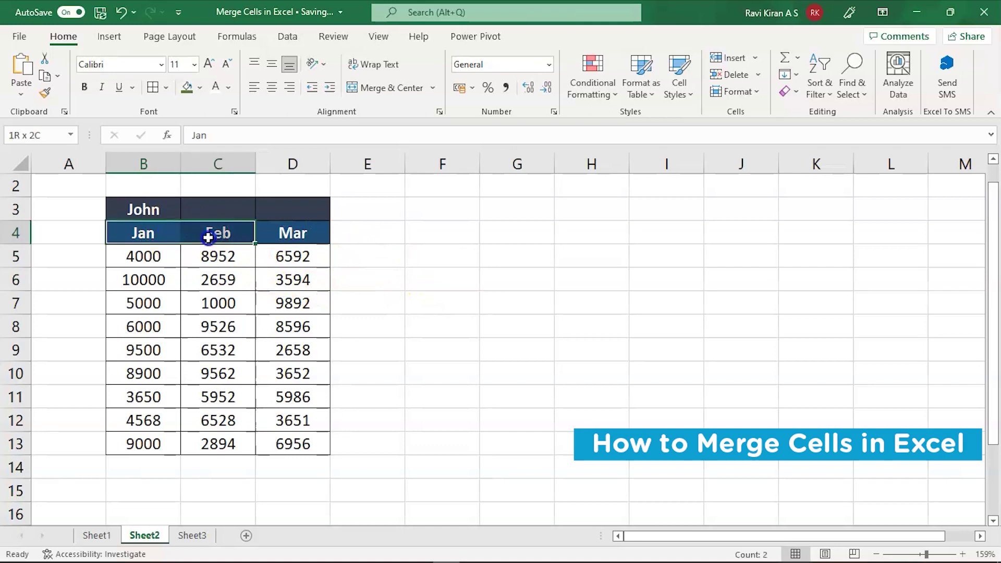
left_click(154, 88)
left_click(432, 333)
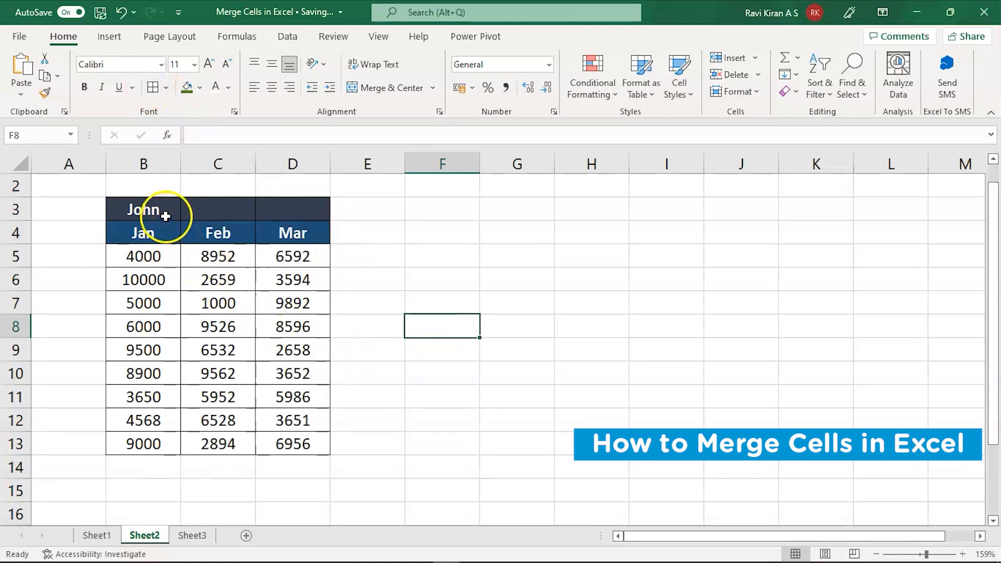
Merge and centre John across B3:D3, then move to Sheet3.
left_click_drag(164, 212, 298, 213)
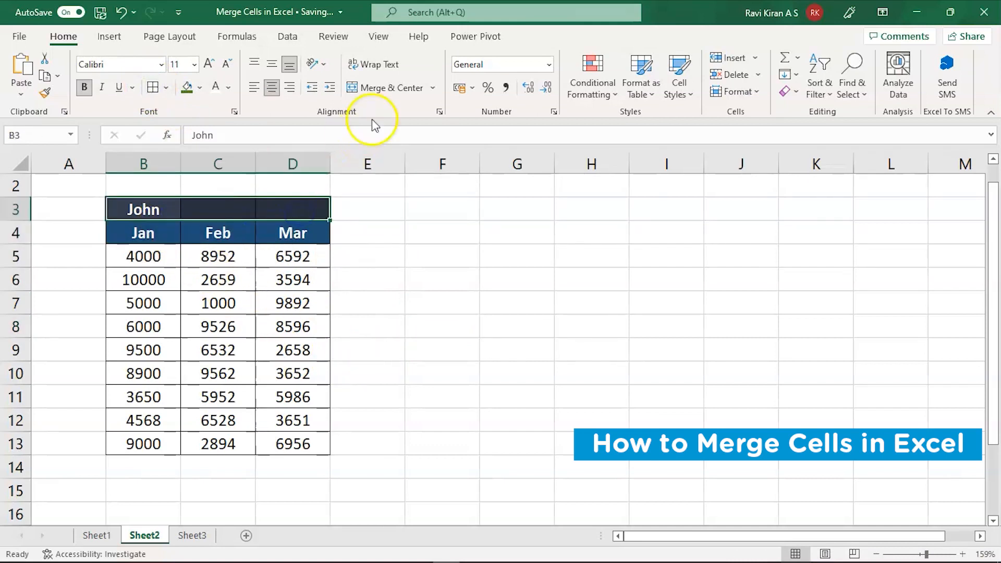
left_click(393, 88)
left_click(426, 327)
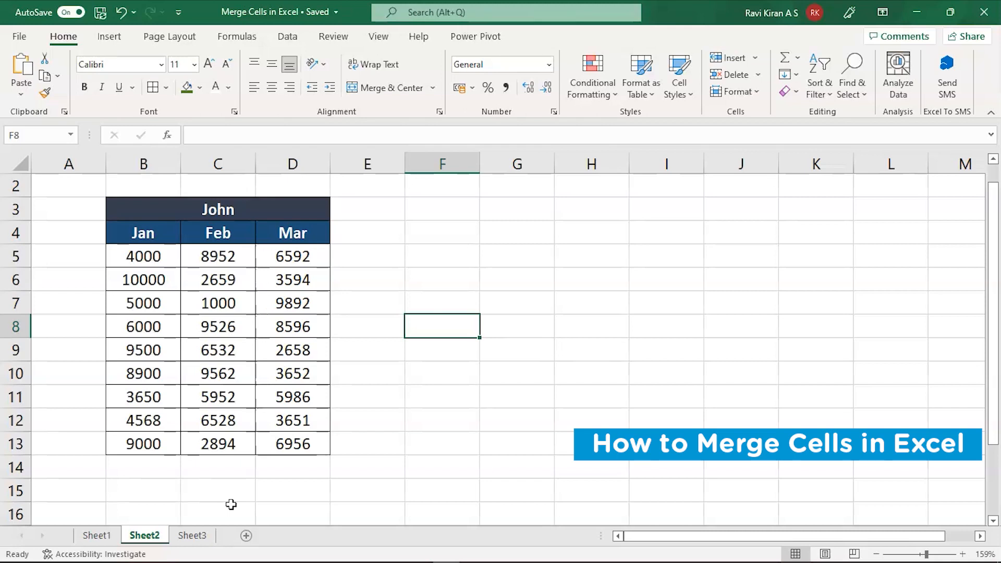
left_click(193, 535)
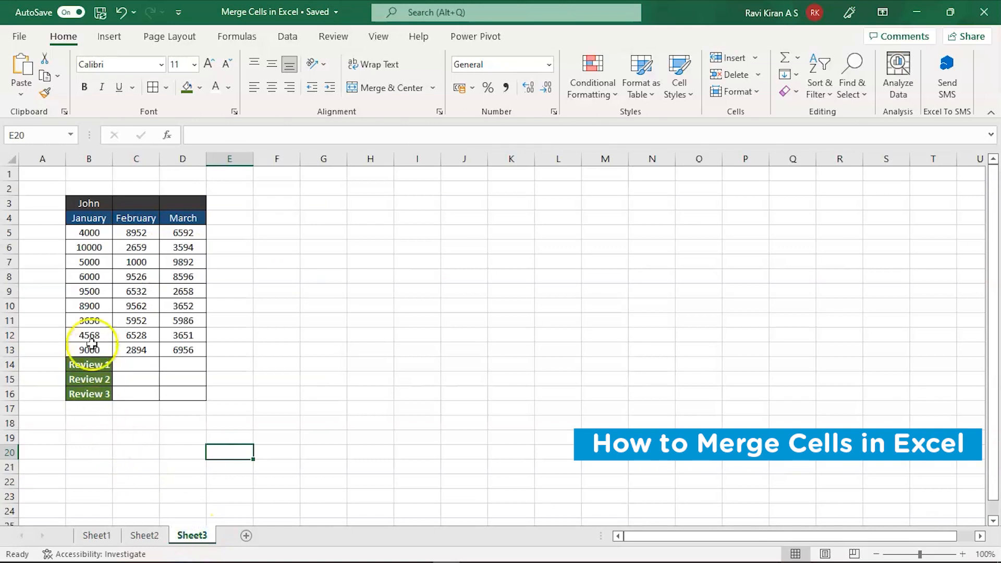
scroll(335, 359, "up", 1)
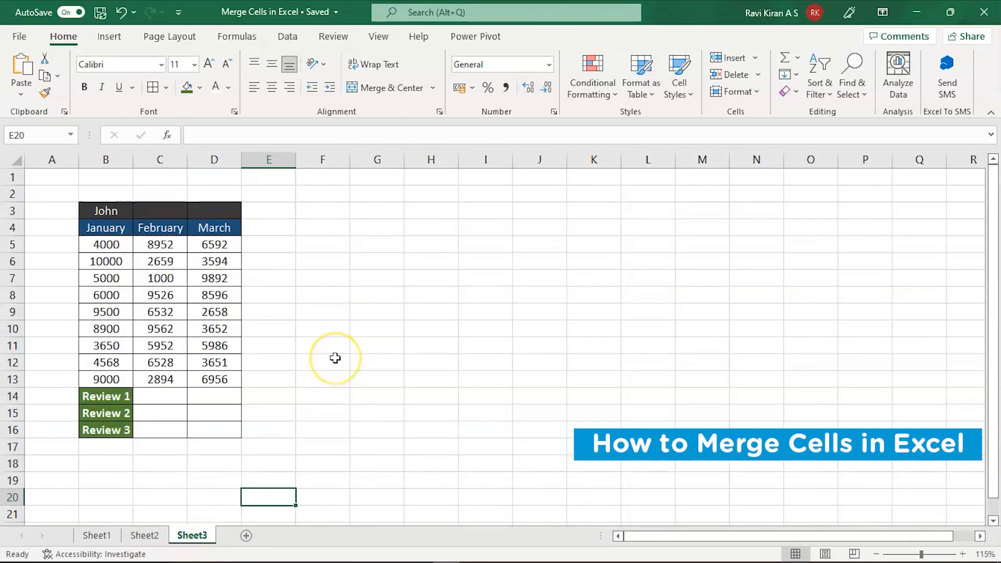
scroll(335, 359, "up", 2)
scroll(475, 354, "up", 1)
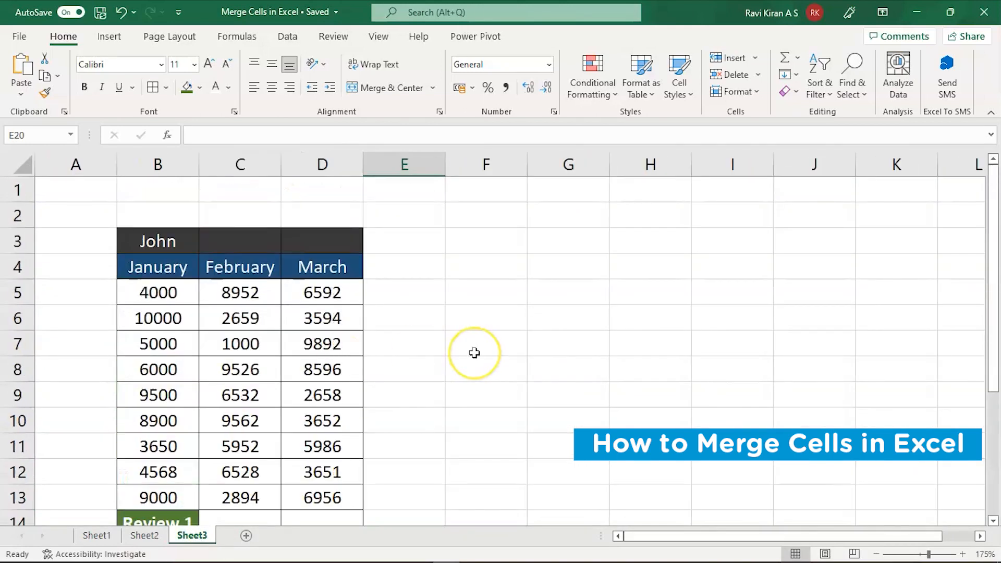
scroll(475, 353, "down", 2)
scroll(476, 353, "down", 1)
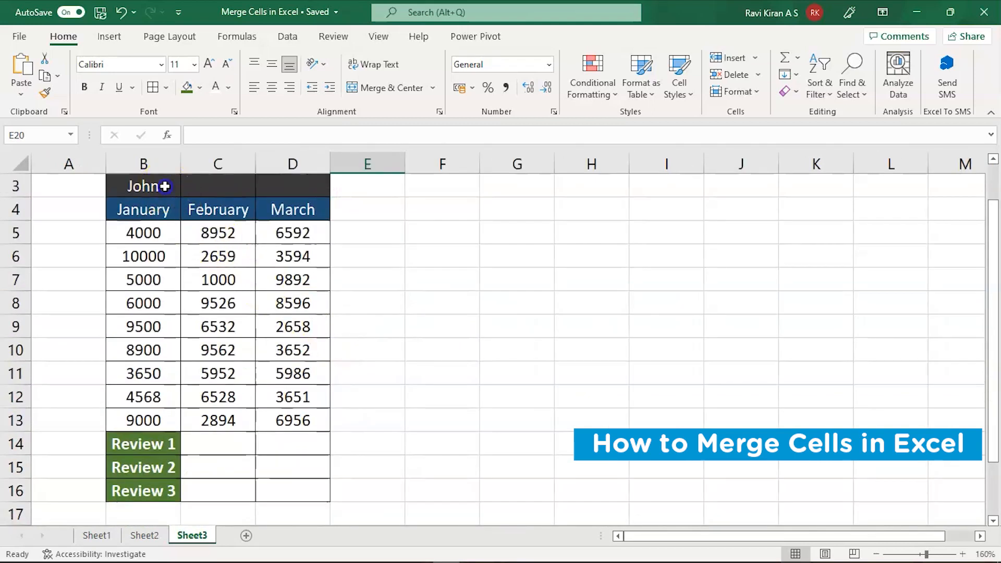
Merge and centre the John header across B3:D3 on Sheet3.
left_click_drag(157, 186, 293, 189)
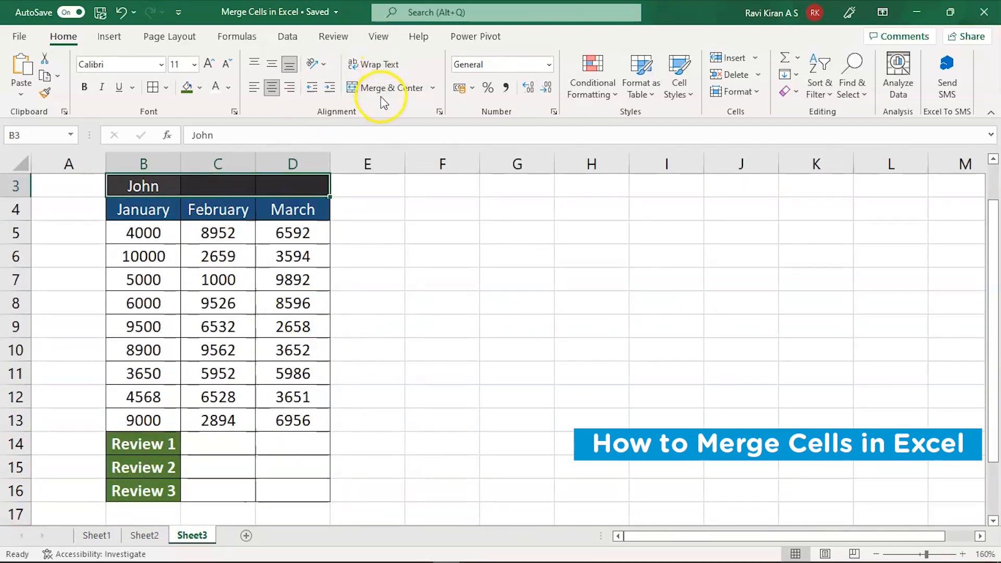
left_click(388, 88)
left_click(423, 302)
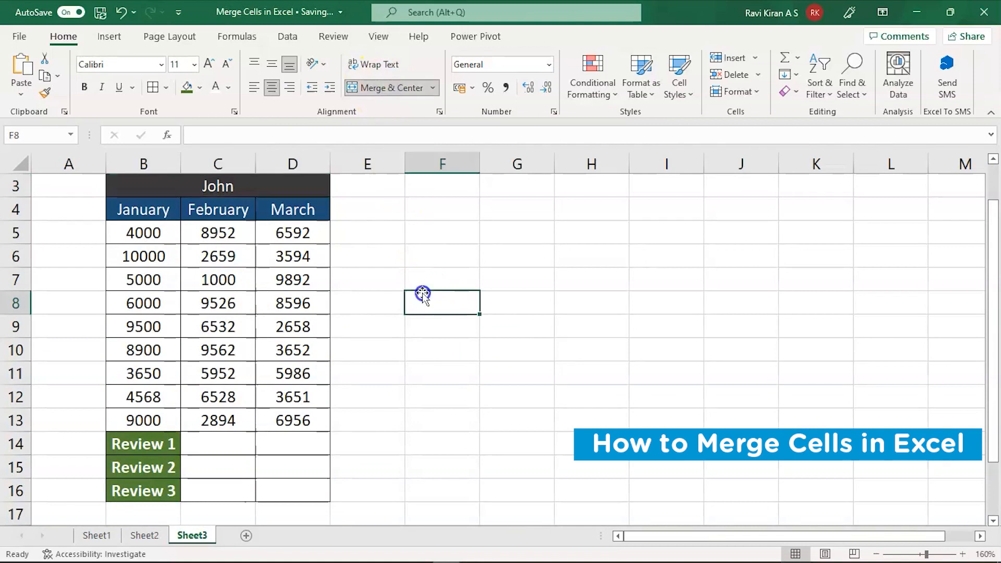
Explore selections of the blank cells beside the Review 1 row.
left_click_drag(218, 444, 289, 490)
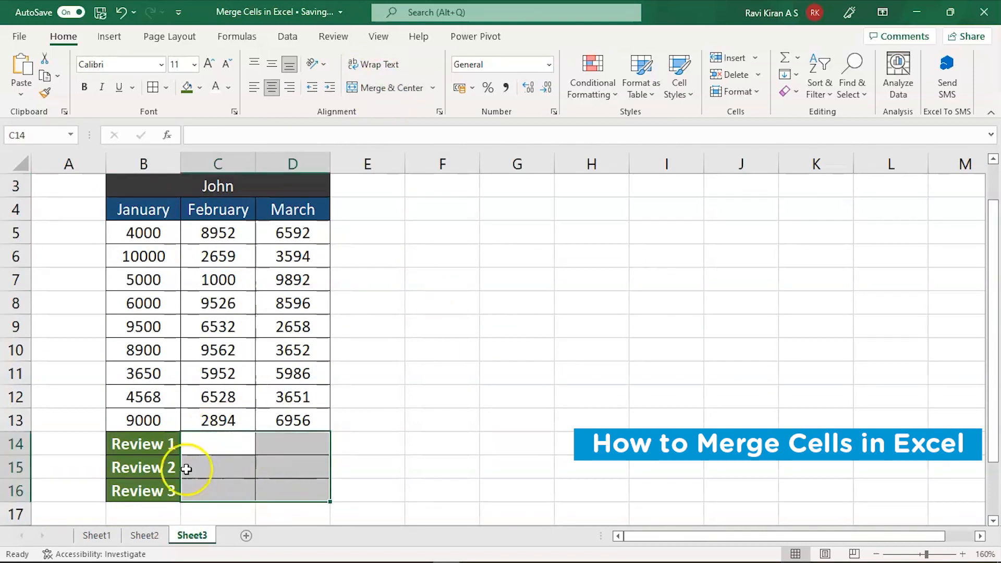
left_click(226, 443)
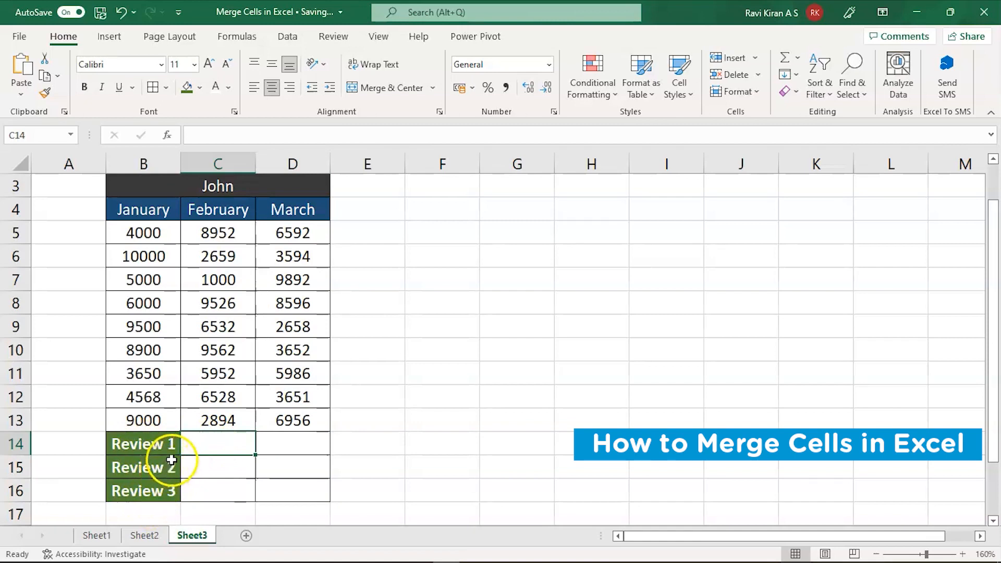
left_click(360, 489)
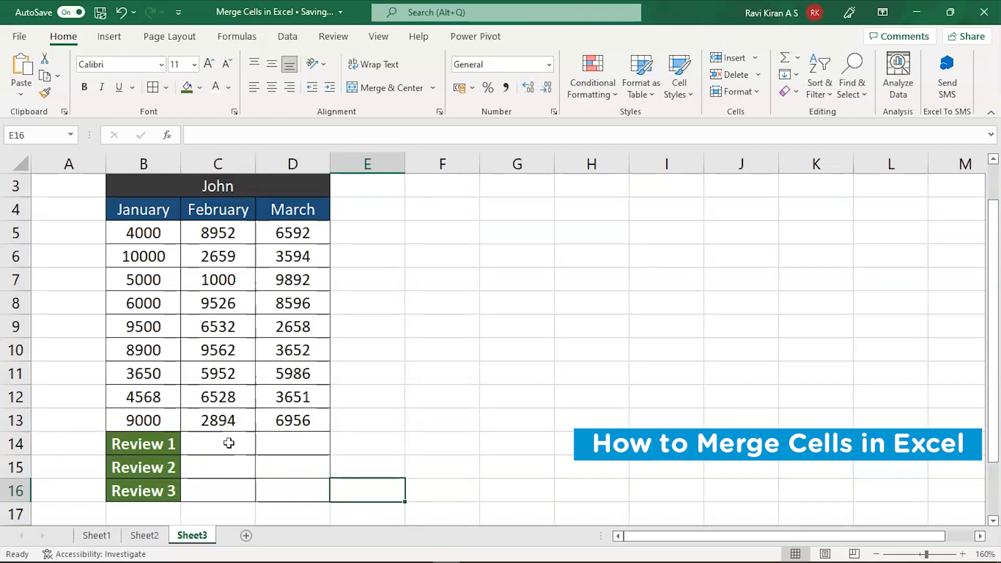
left_click_drag(230, 444, 294, 444)
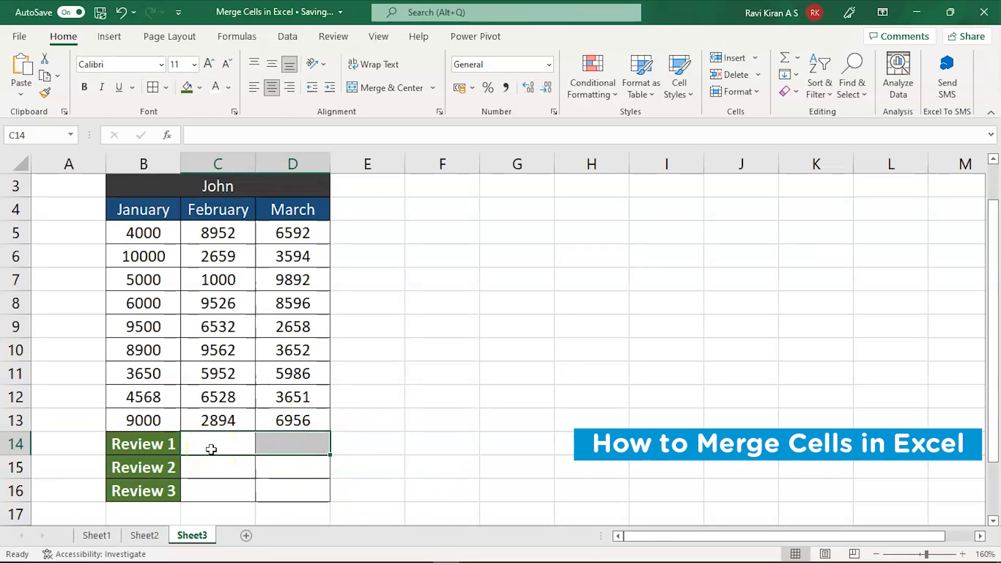
Apply Merge Across to C14:D16 so each review row gets one wide cell.
left_click_drag(211, 449, 288, 490)
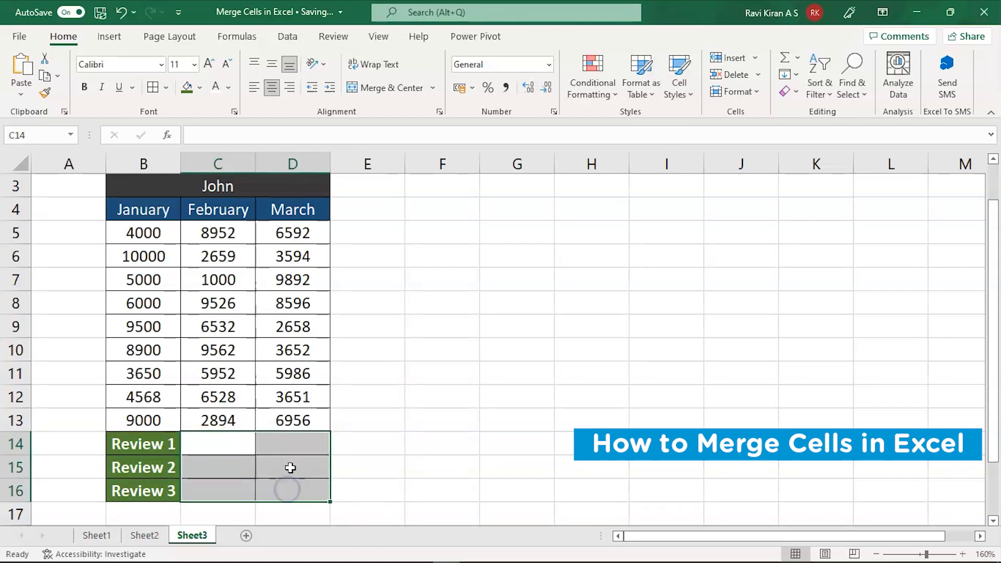
left_click(435, 88)
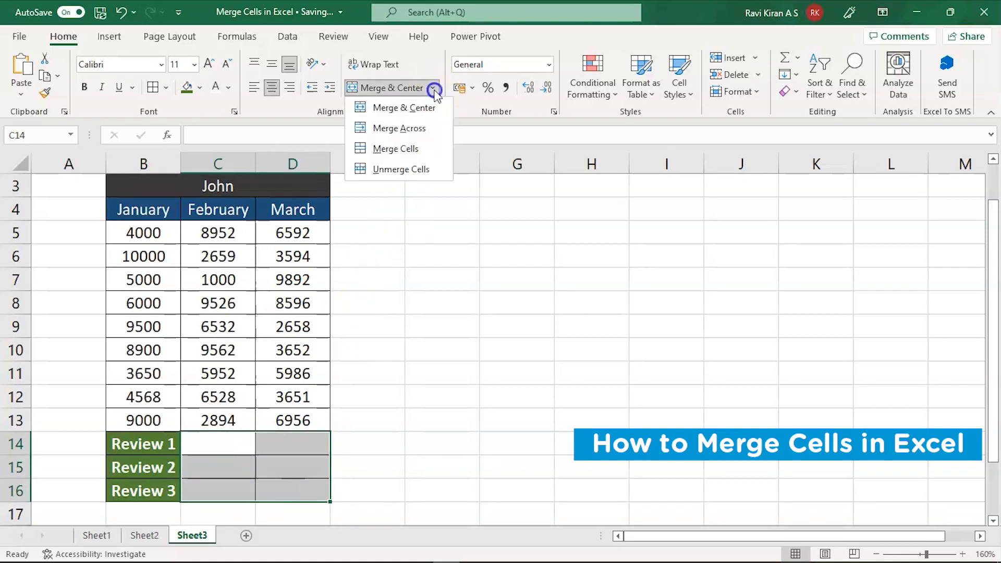
left_click(424, 131)
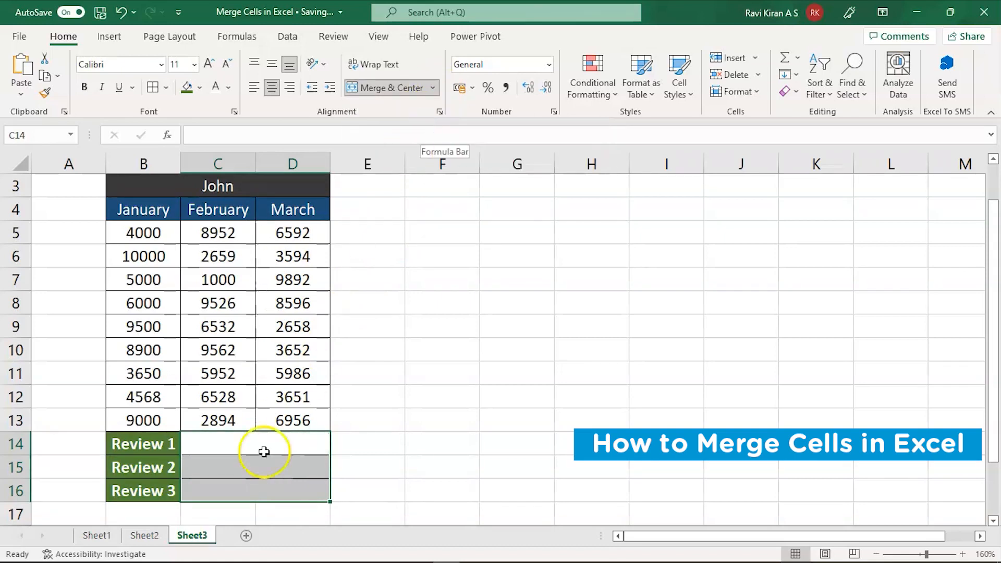
Enter Review 1 and Review 2 into the merged cells beside the first two review rows.
left_click(230, 446)
type("Revie")
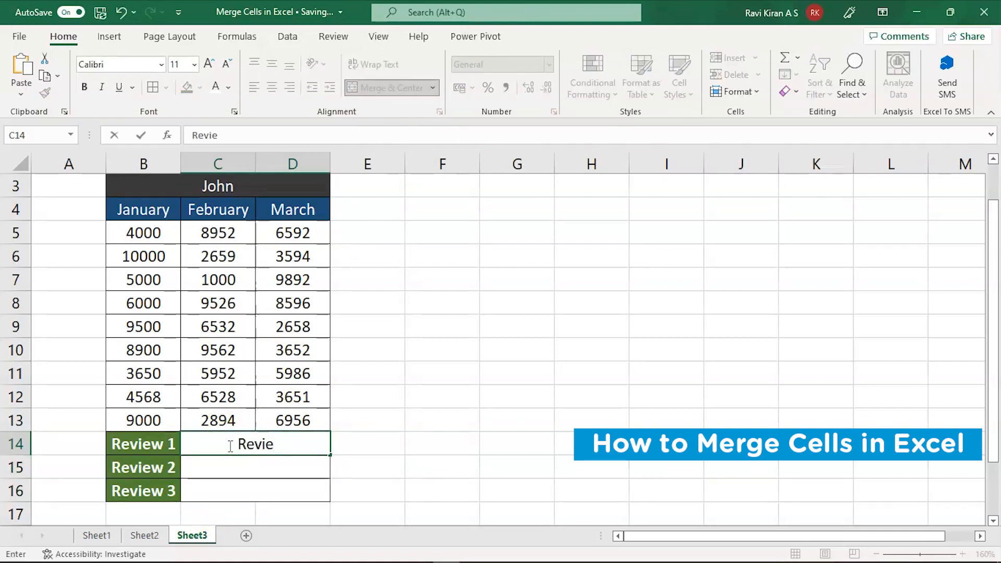
type("w ")
type("1")
left_click(231, 462)
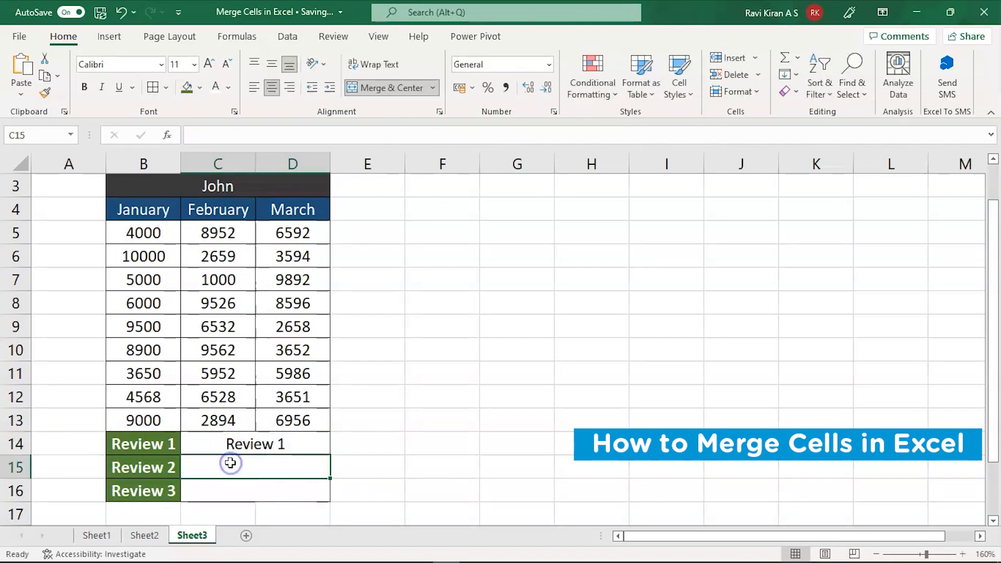
type("Review 2")
left_click(237, 501)
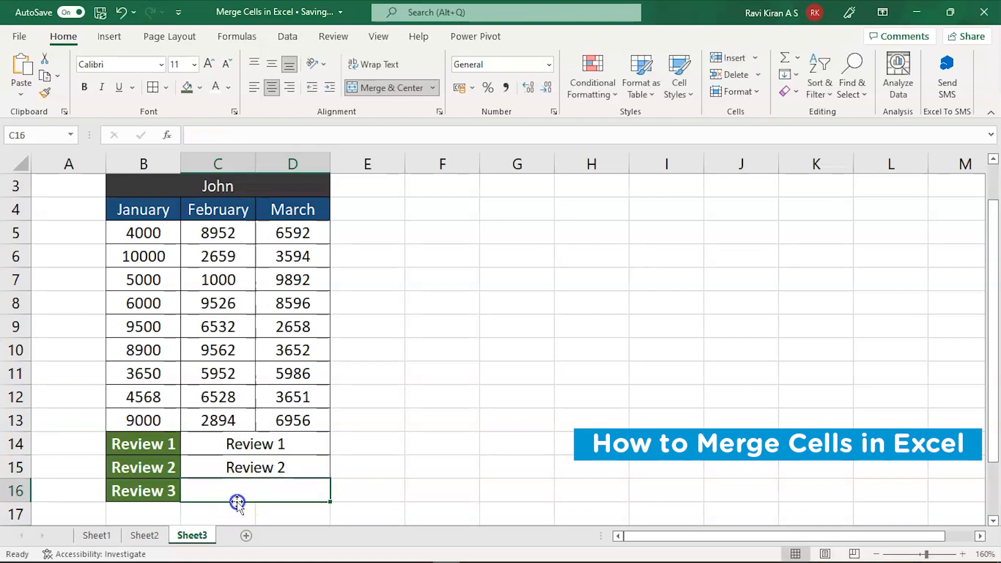
Browse the Merge & Center dropdown twice without changing anything.
left_click(435, 88)
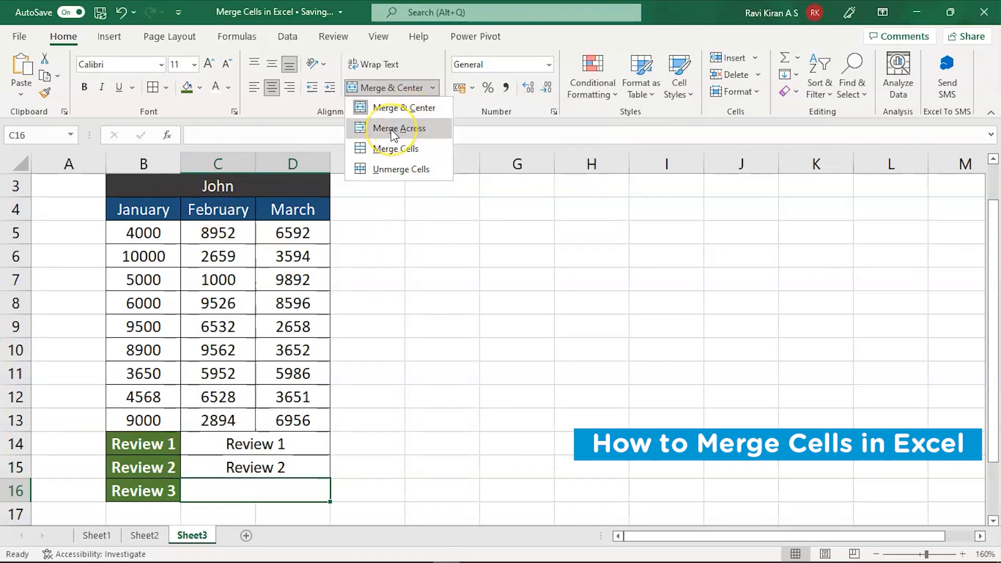
left_click(157, 186)
left_click(367, 232)
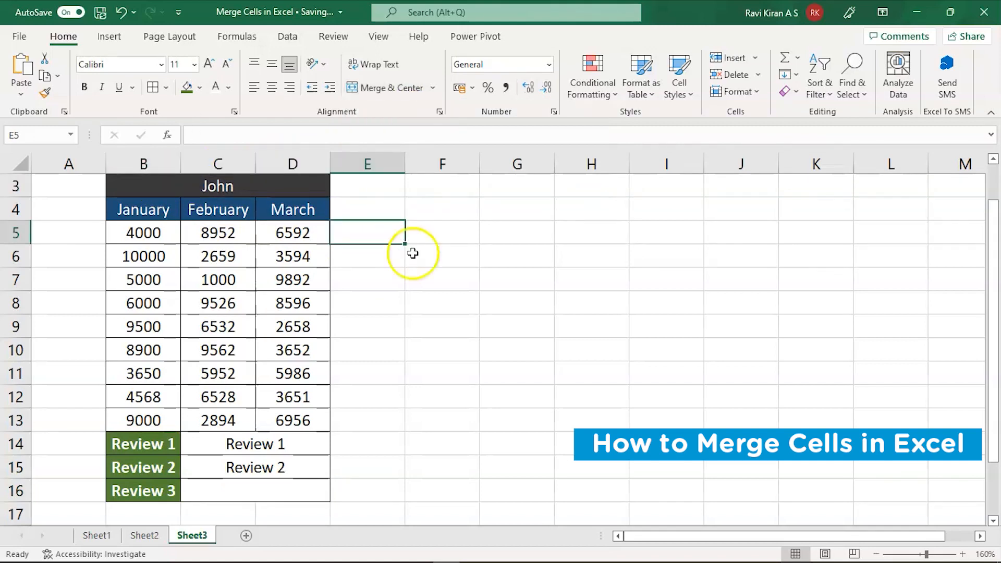
left_click(434, 89)
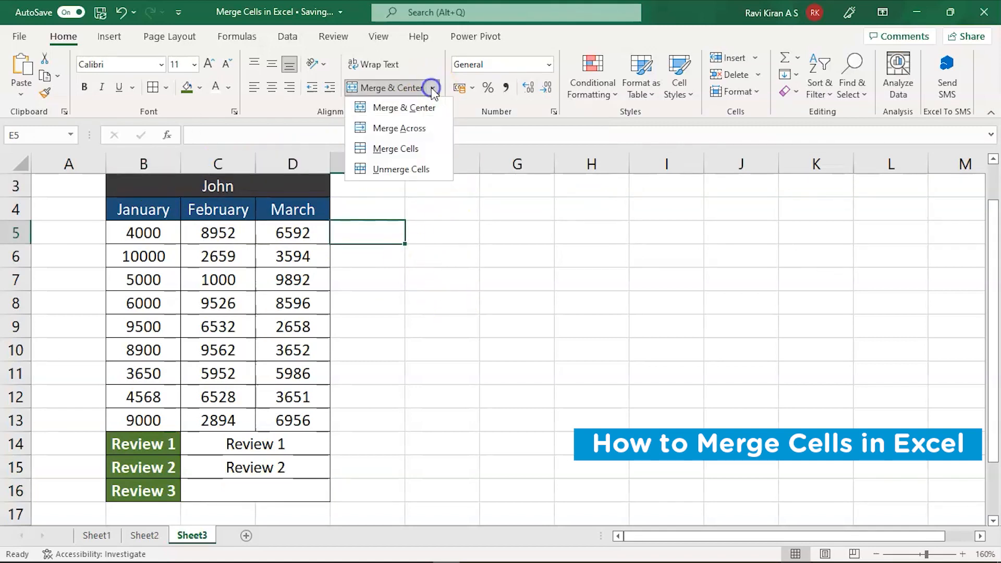
left_click(417, 173)
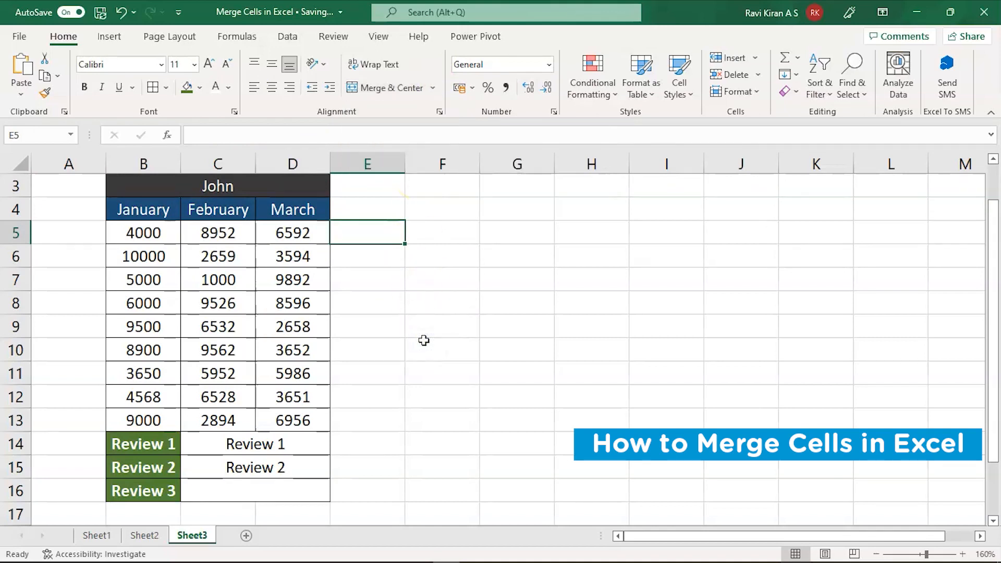